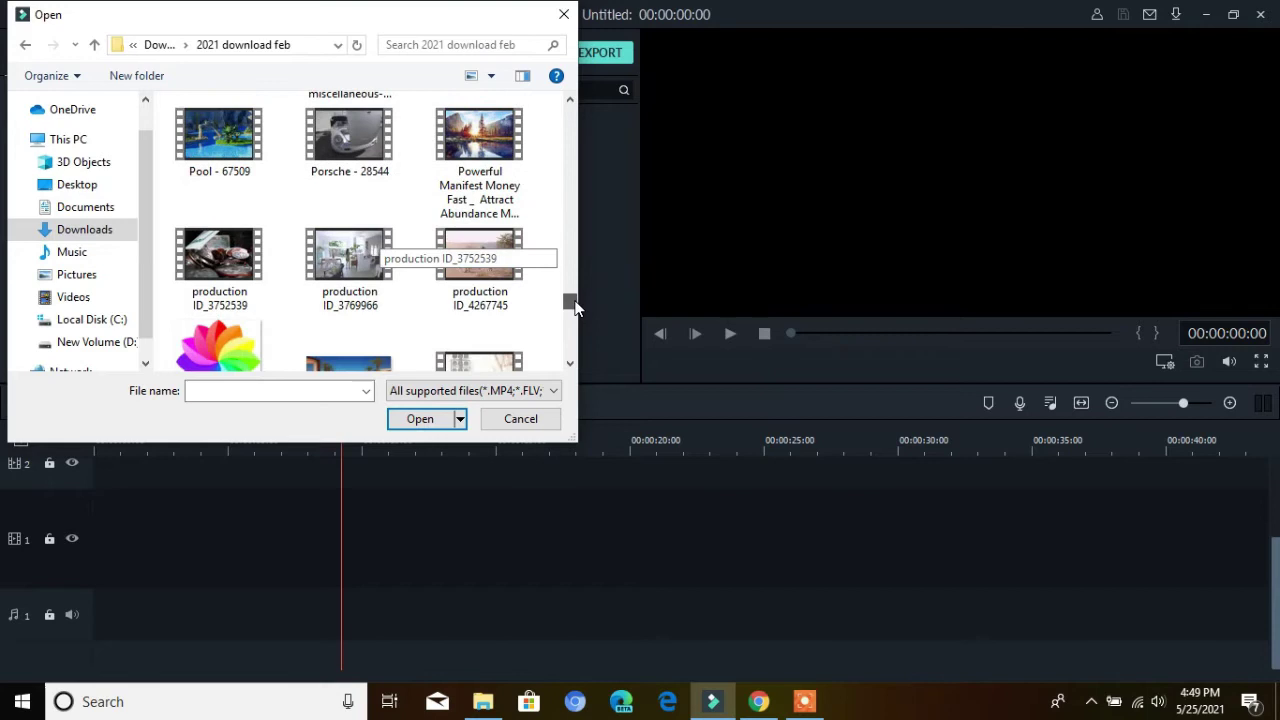
Import the video production ID_3769966 from the 2021 download feb folder and place it at the start of video track 1
{"action": "left_click", "coordinate": [347, 262]}
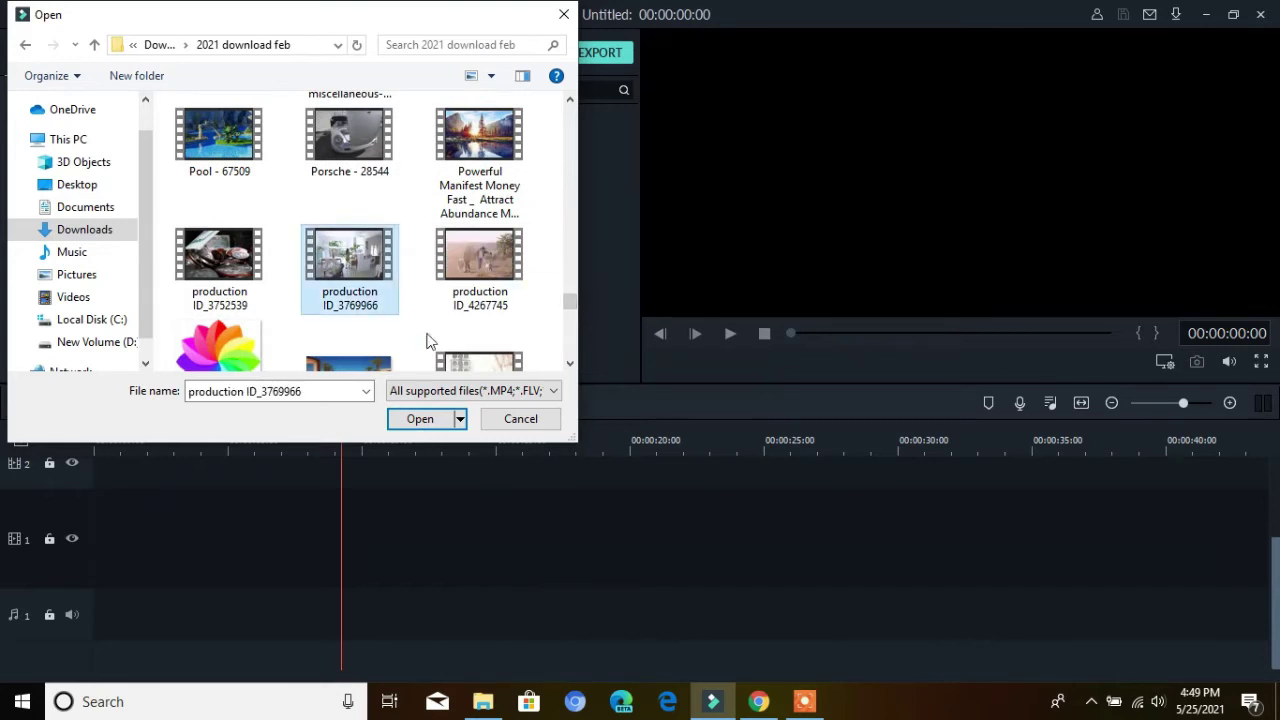
{"action": "left_click", "coordinate": [421, 419]}
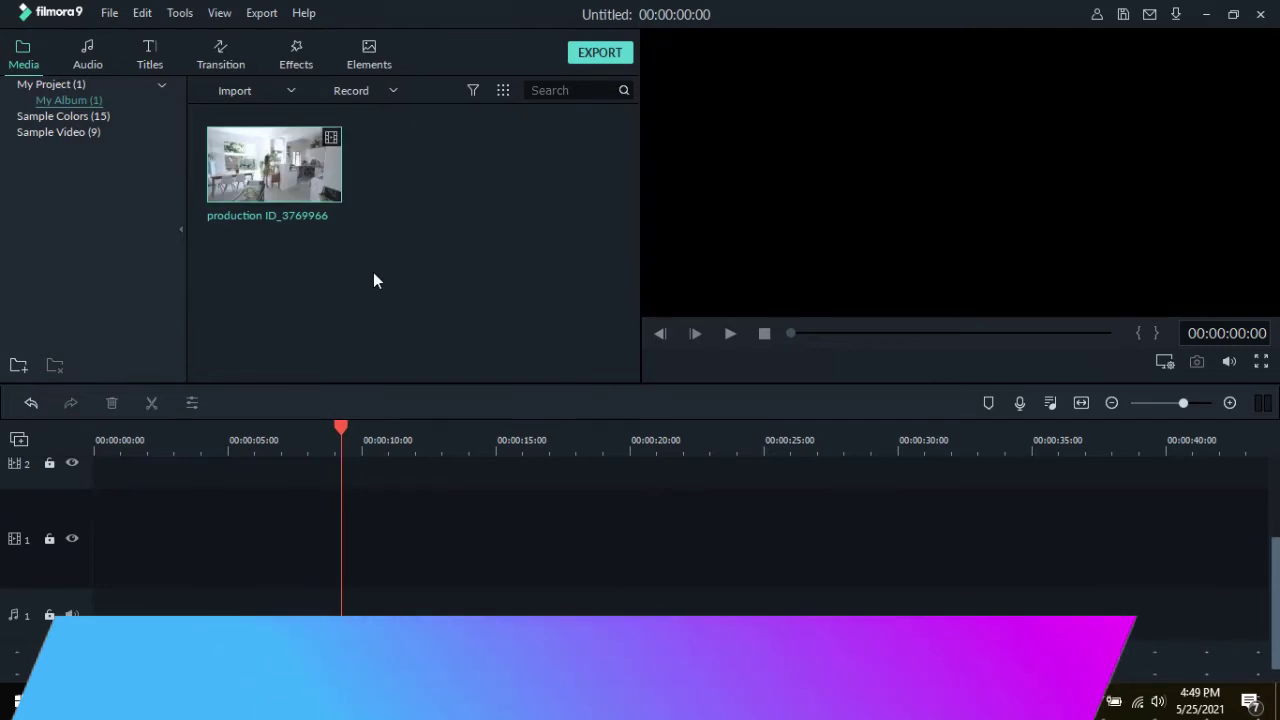
{"action": "mouse_move", "coordinate": [301, 188]}
{"action": "left_click_drag", "start_coordinate": [301, 188], "coordinate": [73, 545]}
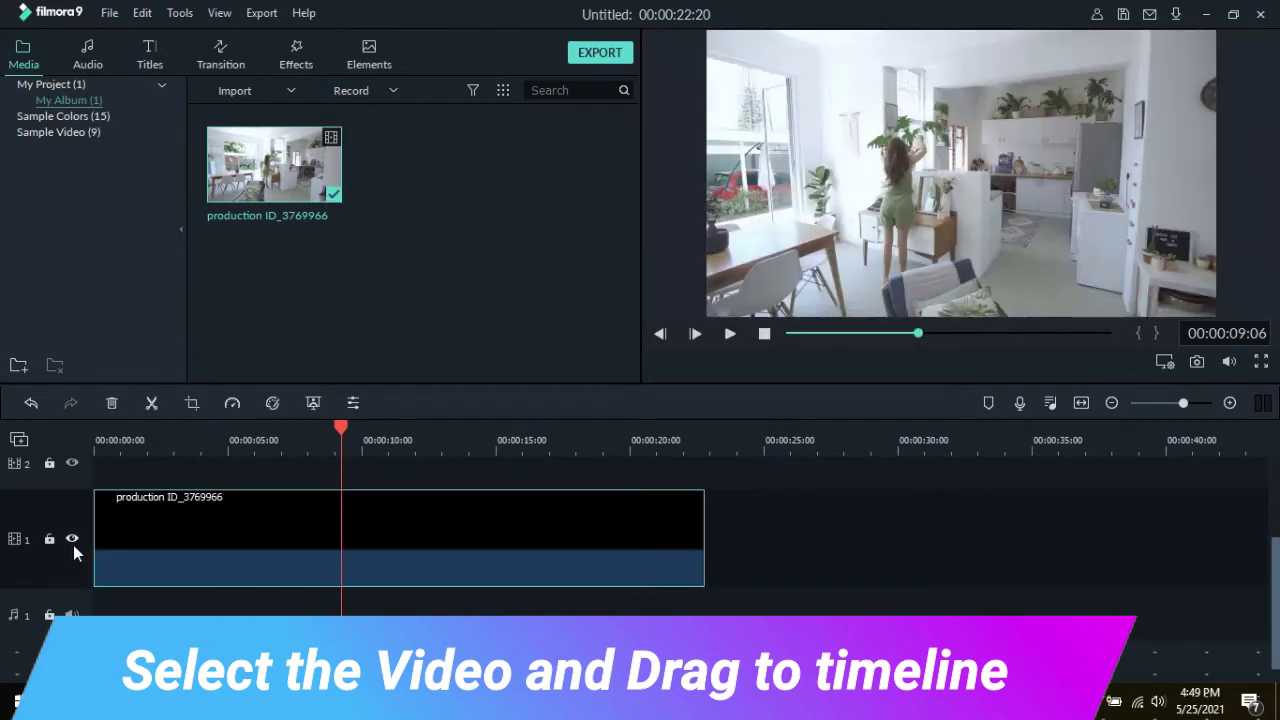
Play the uncropped clip from the beginning of the timeline to preview it
{"action": "left_click", "coordinate": [98, 444]}
{"action": "key", "text": "space"}
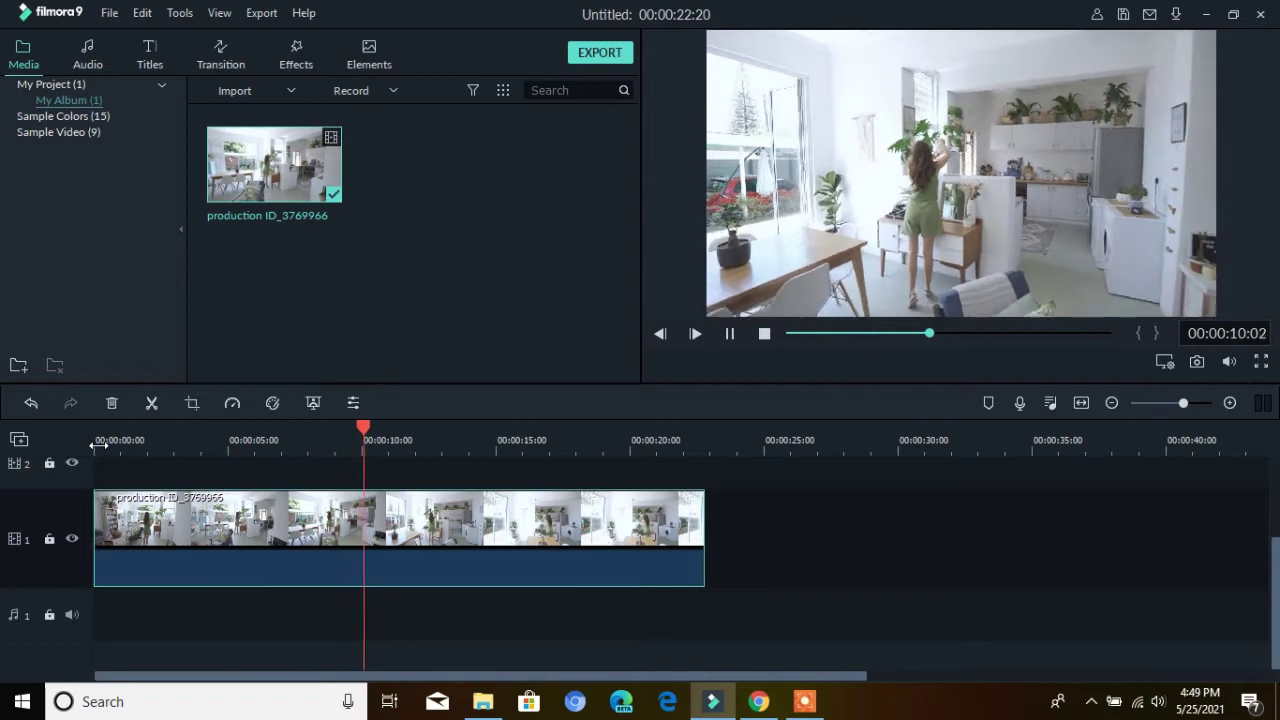
{"action": "key", "text": "space"}
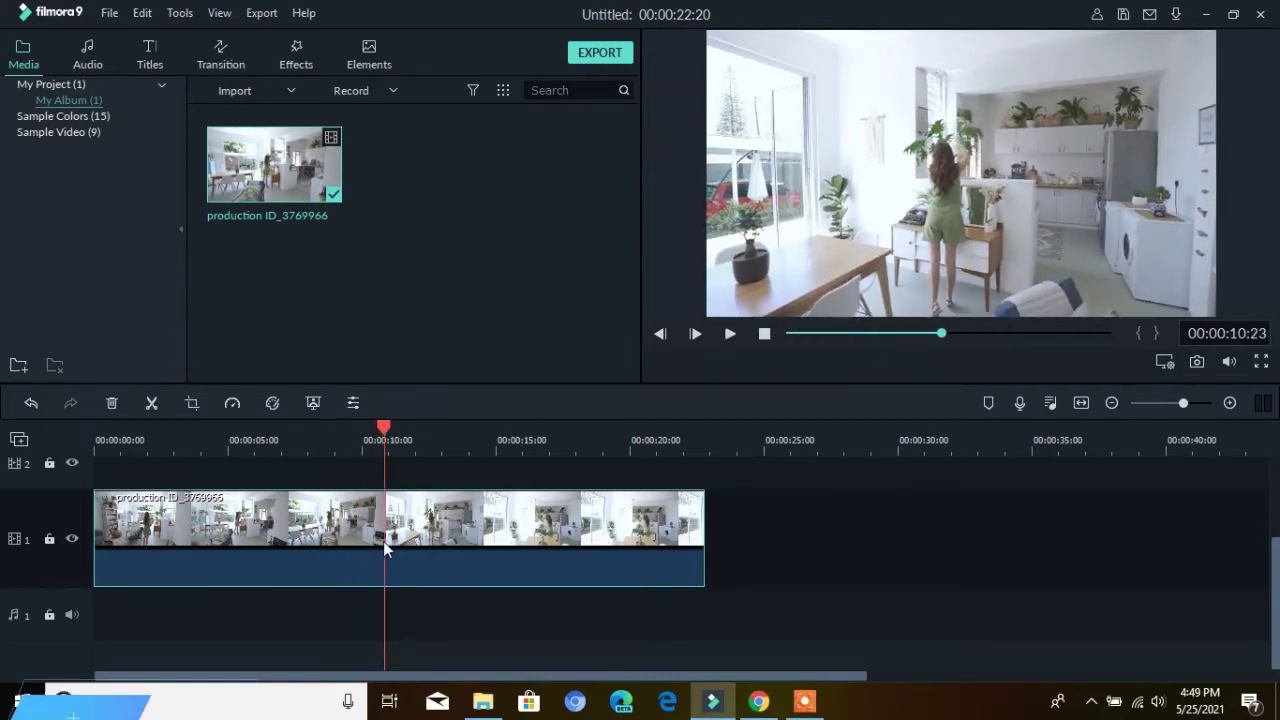
Crop the timeline clip with Crop and Zoom to a centred frame of about 1619 x 911, keeping the original ratio
{"action": "right_click", "coordinate": [459, 556]}
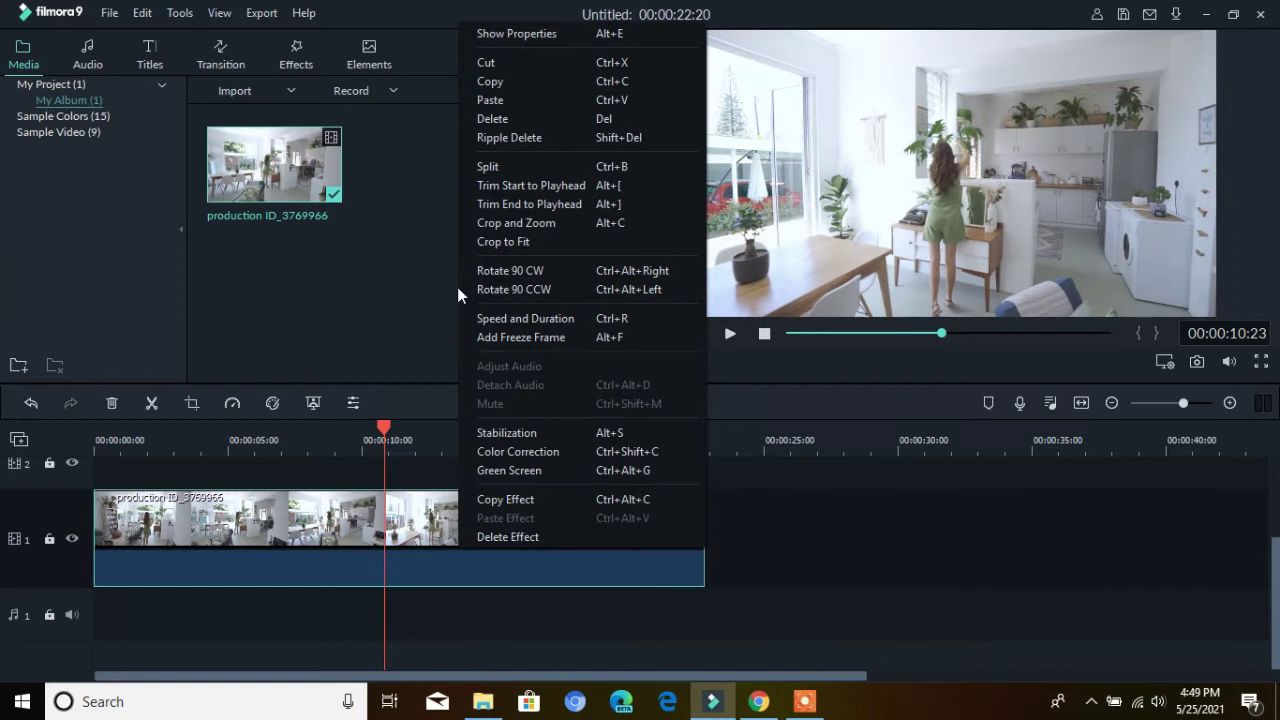
{"action": "left_click", "coordinate": [525, 222]}
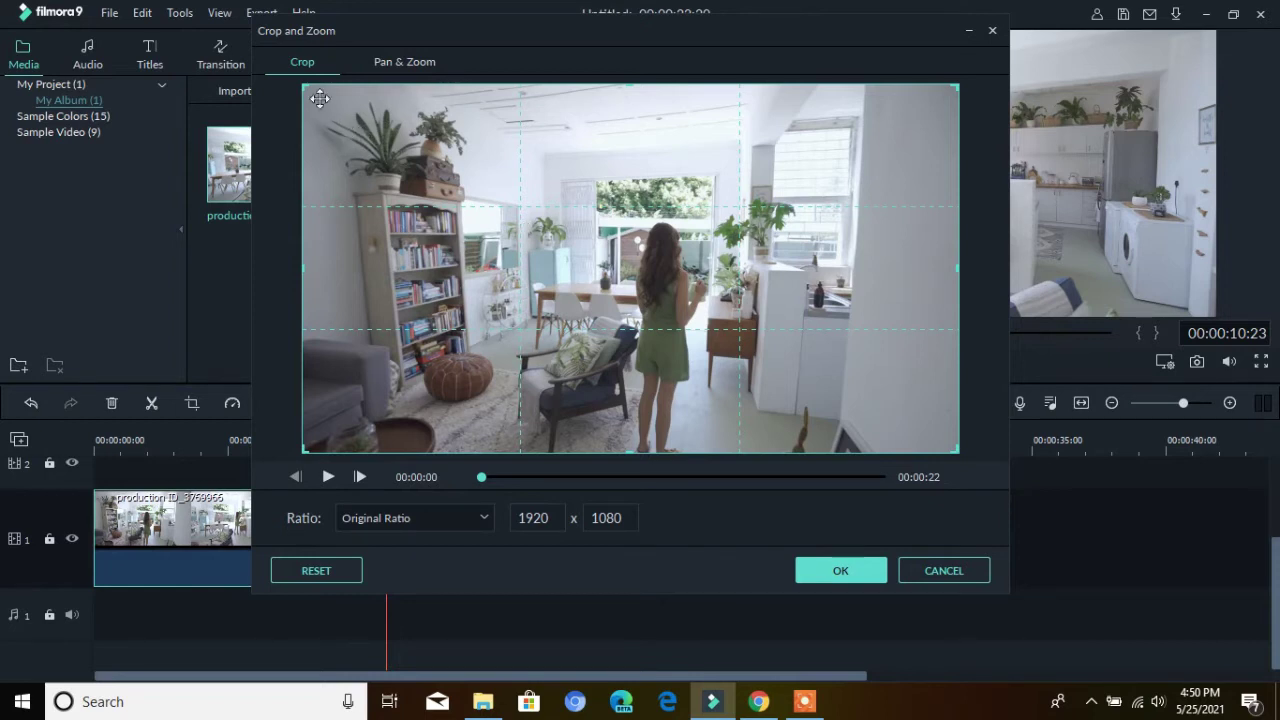
{"action": "left_click_drag", "start_coordinate": [307, 89], "coordinate": [425, 193]}
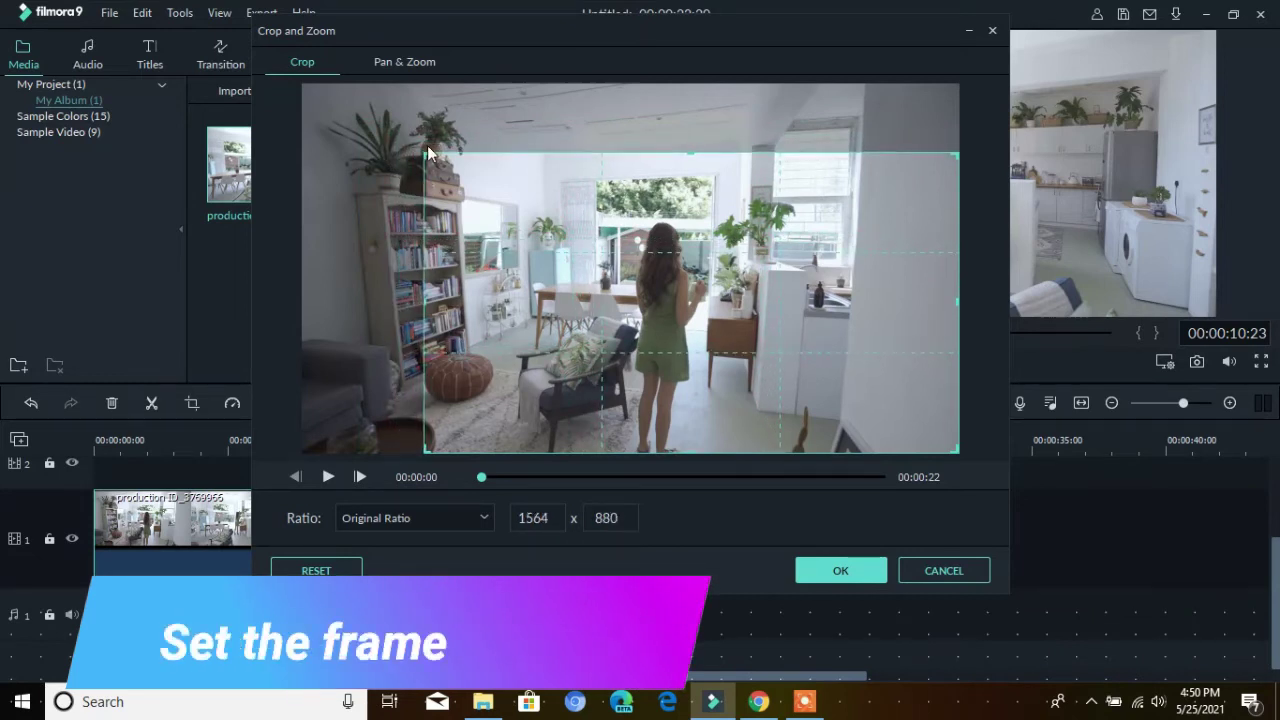
{"action": "mouse_move", "coordinate": [427, 148]}
{"action": "left_mouse_down"}
{"action": "mouse_move", "coordinate": [467, 186]}
{"action": "mouse_move", "coordinate": [406, 159]}
{"action": "left_mouse_up"}
{"action": "left_click_drag", "start_coordinate": [567, 241], "coordinate": [507, 214]}
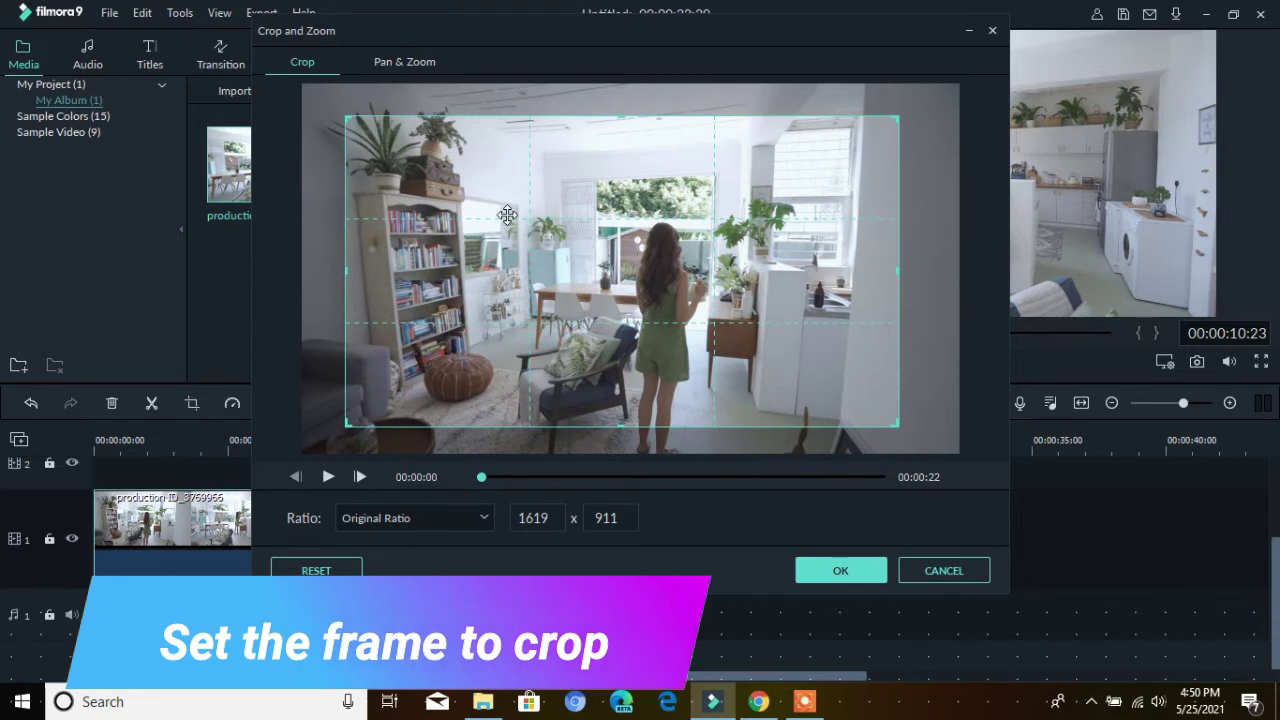
{"action": "left_click", "coordinate": [842, 576]}
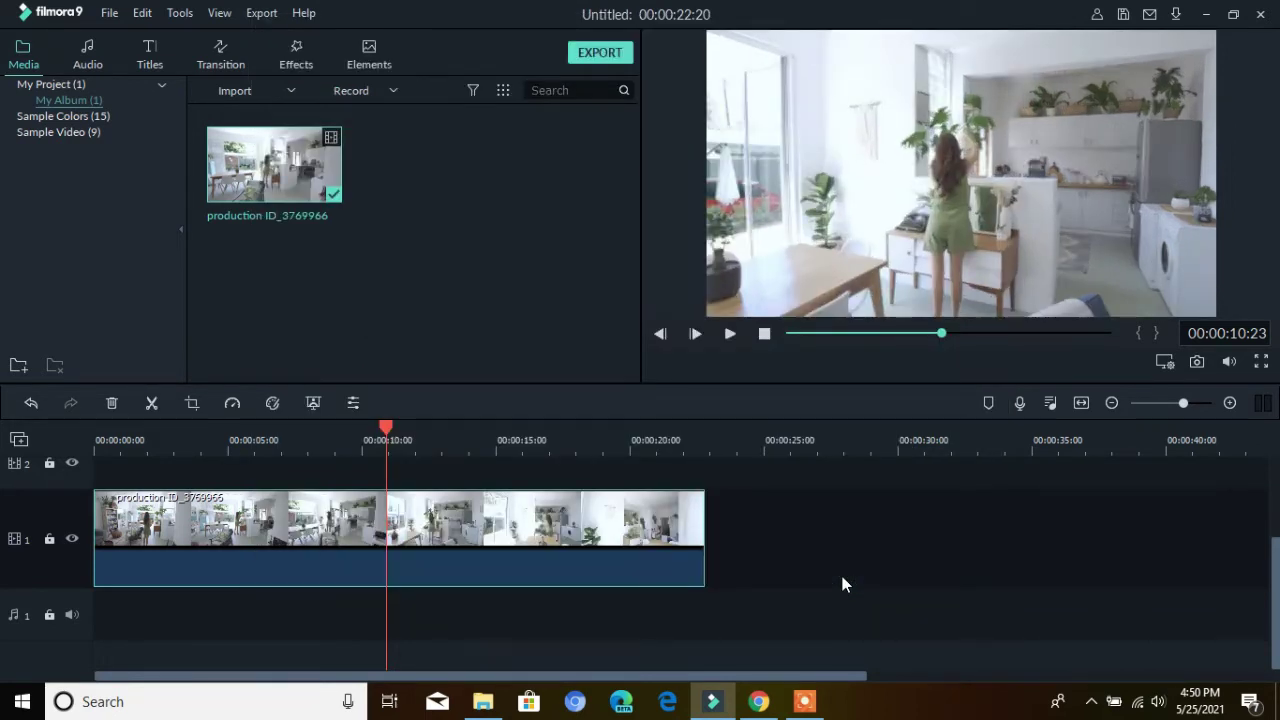
Play the cropped clip from the beginning of the timeline to check the new framing
{"action": "left_click_drag", "start_coordinate": [388, 428], "coordinate": [86, 466]}
{"action": "key", "text": "space"}
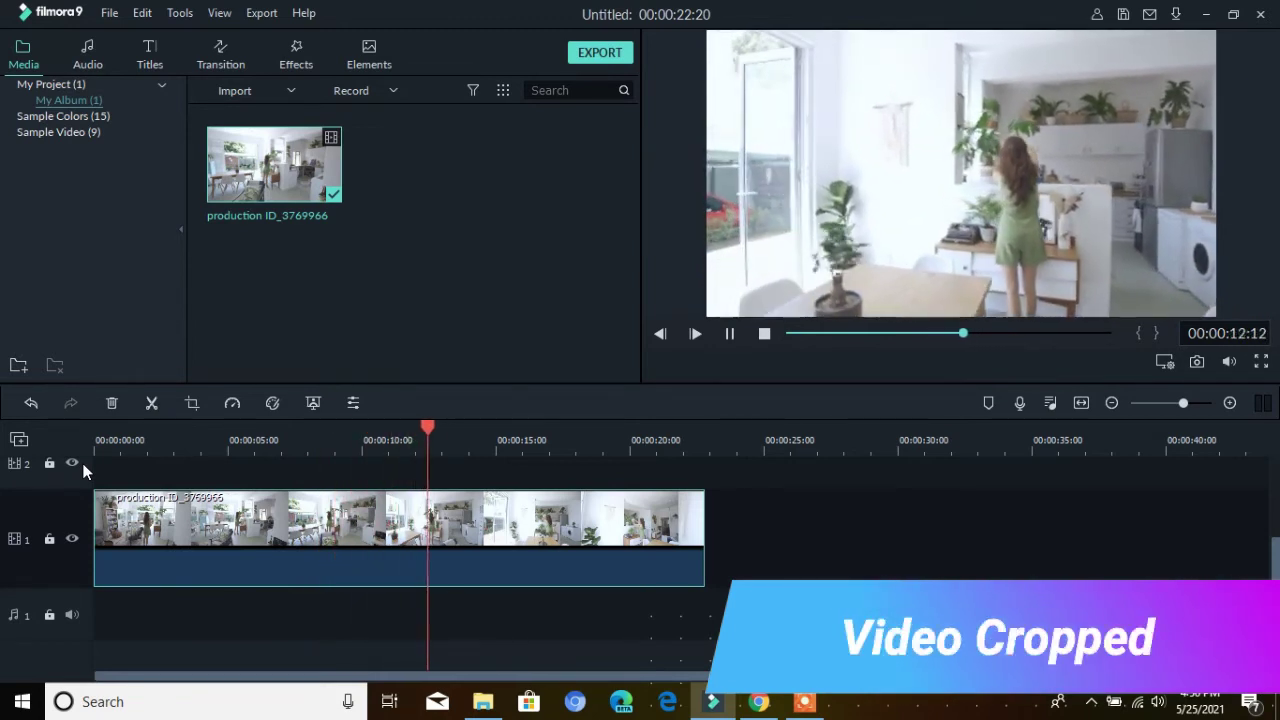
{"action": "key", "text": "space"}
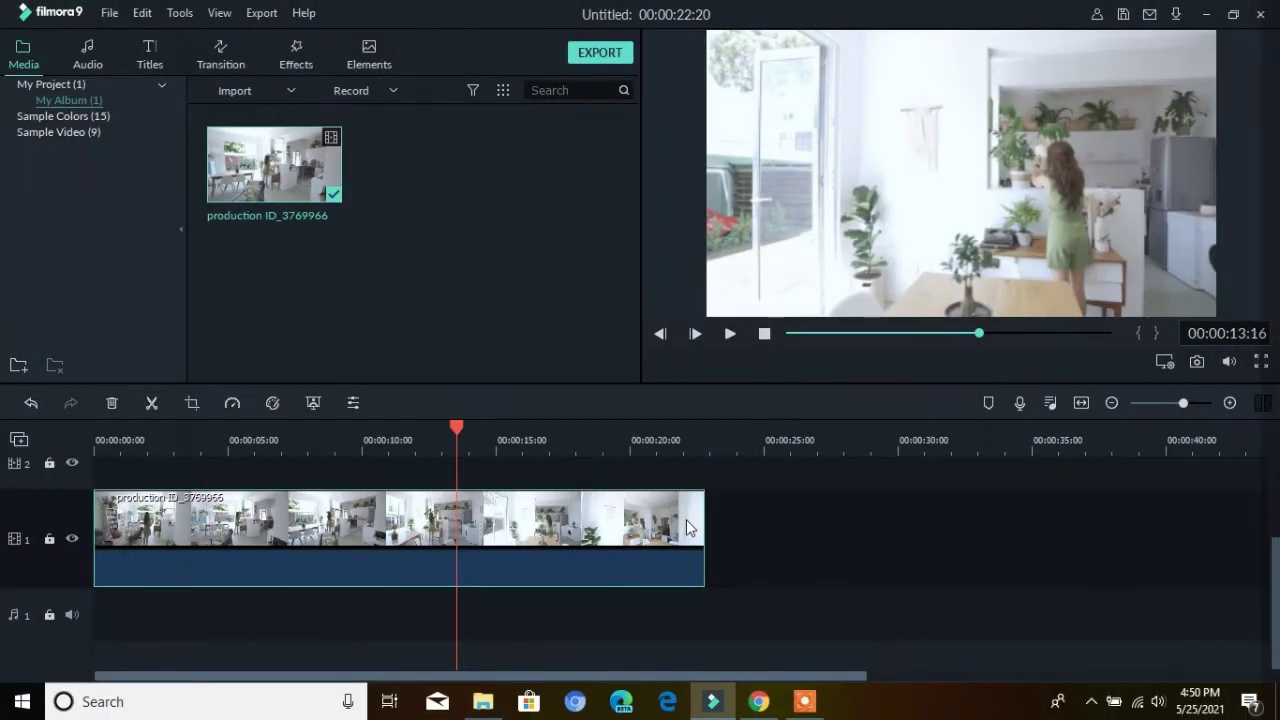
Trim the clip's end to shorten it to about 00:00:12:08 and play the shortened ending
{"action": "left_click_drag", "start_coordinate": [704, 519], "coordinate": [423, 524]}
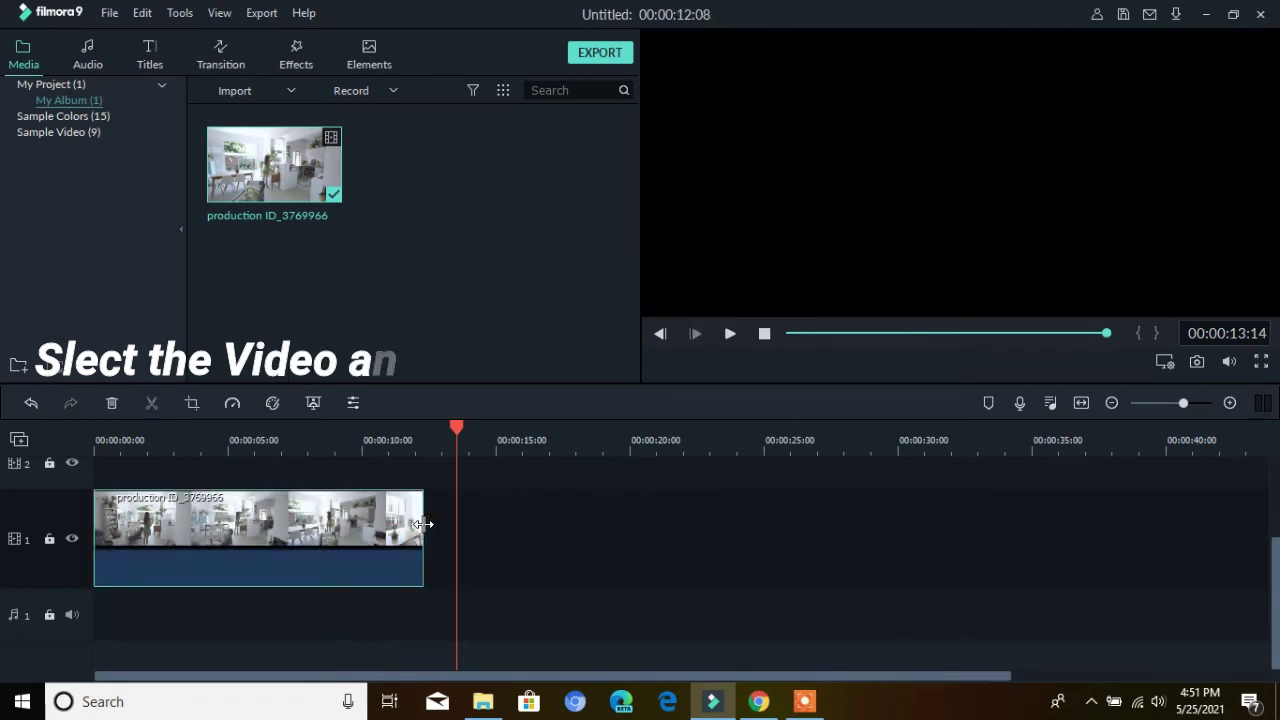
{"action": "left_click", "coordinate": [324, 445]}
{"action": "key", "text": "space"}
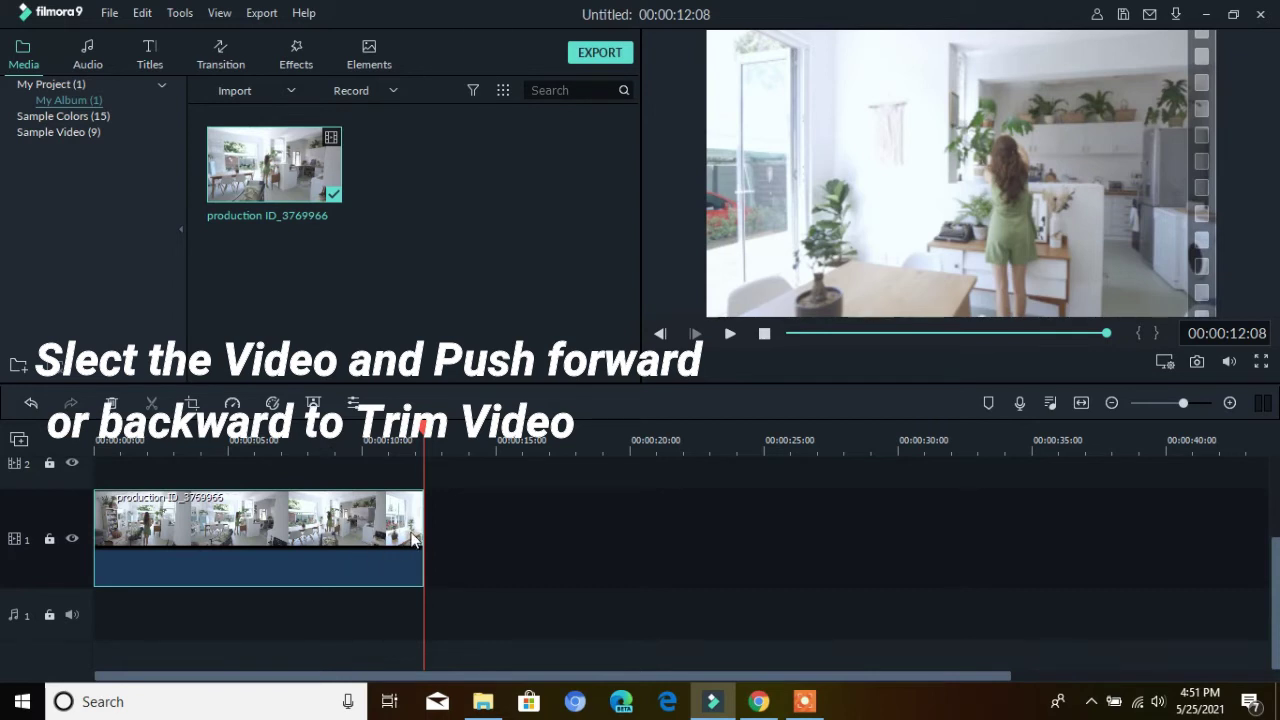
Extend the clip's end back to its full length of 00:00:22:20 and play the restored part
{"action": "left_click_drag", "start_coordinate": [424, 531], "coordinate": [805, 560]}
{"action": "key", "text": "space"}
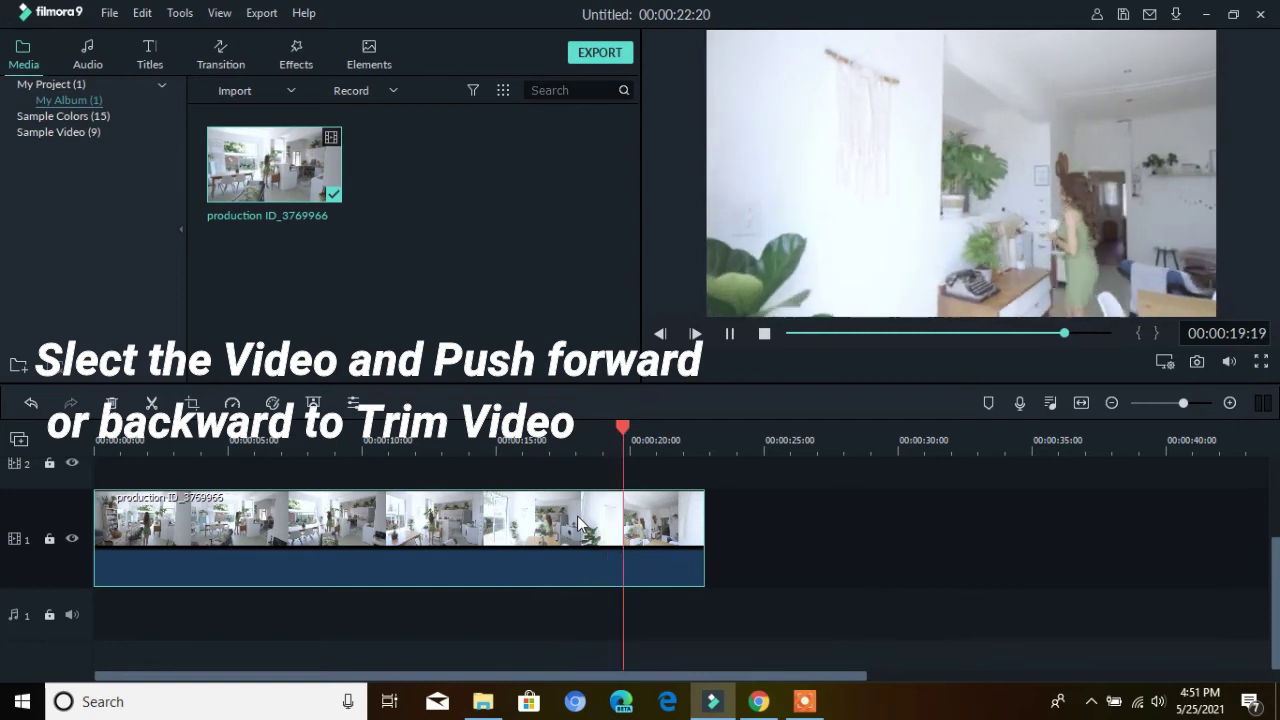
{"action": "key", "text": "space"}
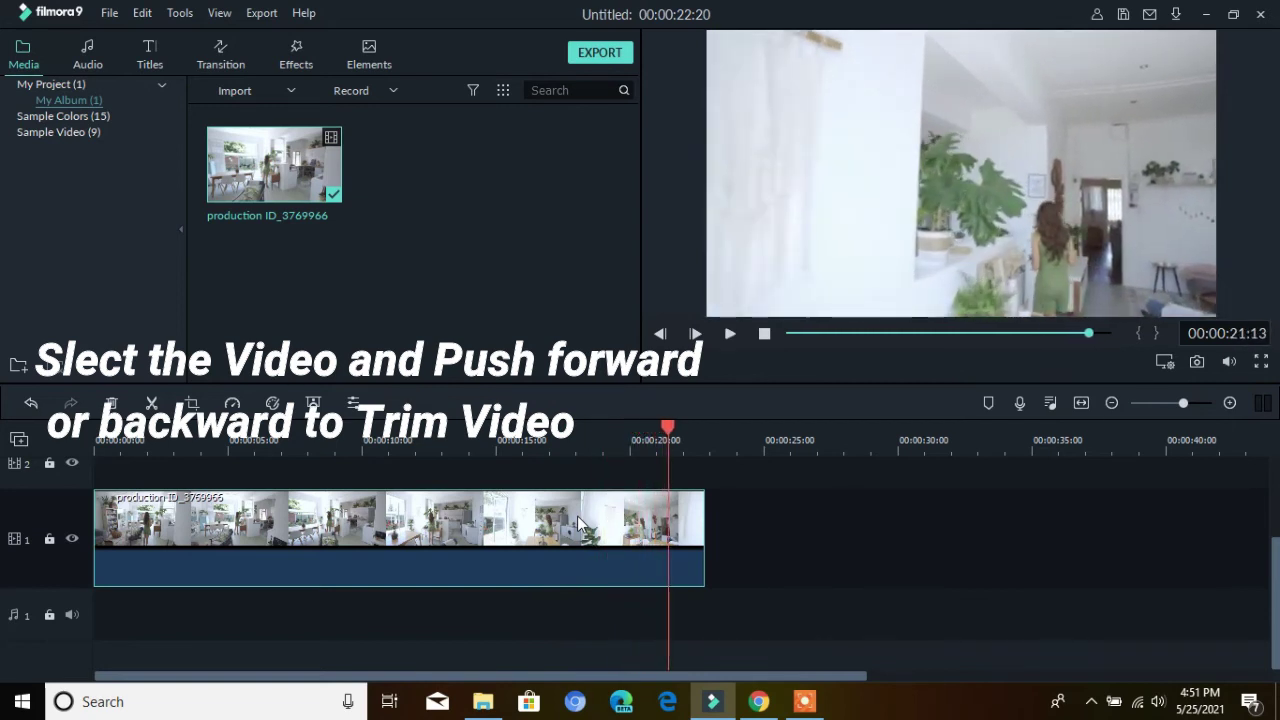
Set up a local MP4 export named "trim and crop" with the Desktop as the save folder
{"action": "left_click", "coordinate": [598, 54]}
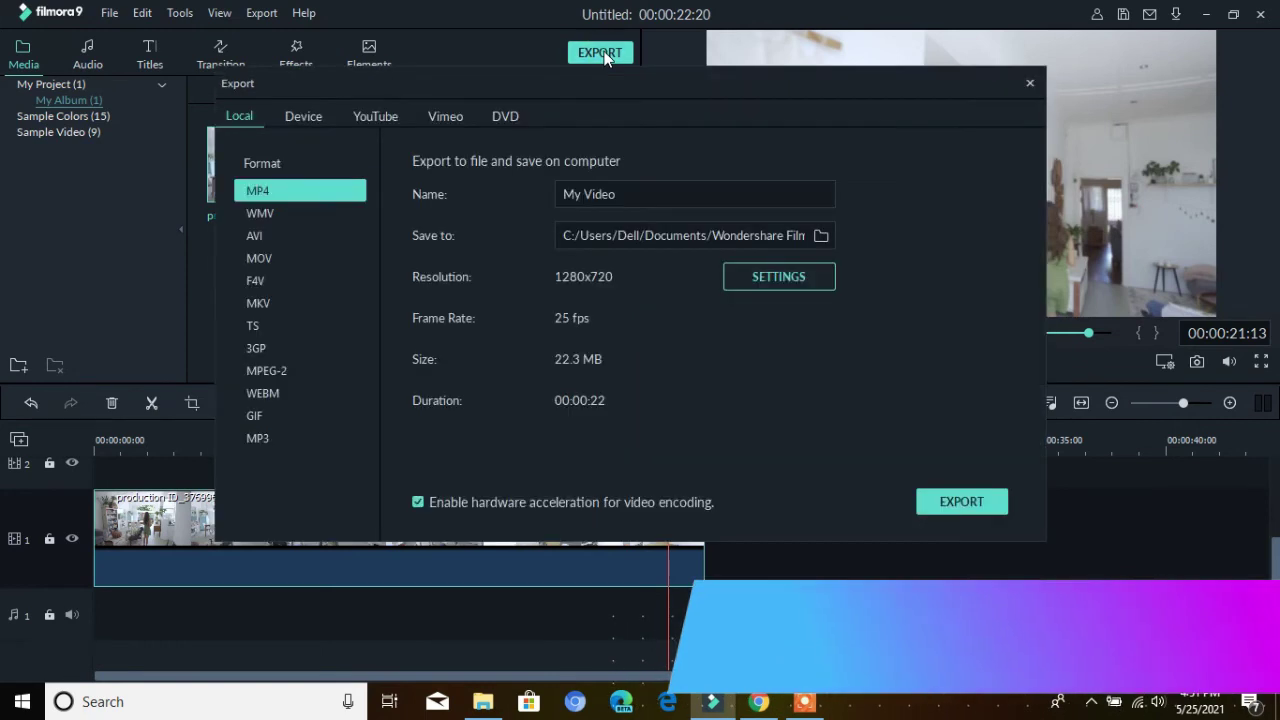
{"action": "left_click_drag", "start_coordinate": [641, 194], "coordinate": [492, 194]}
{"action": "type", "text": "trim and crop"}
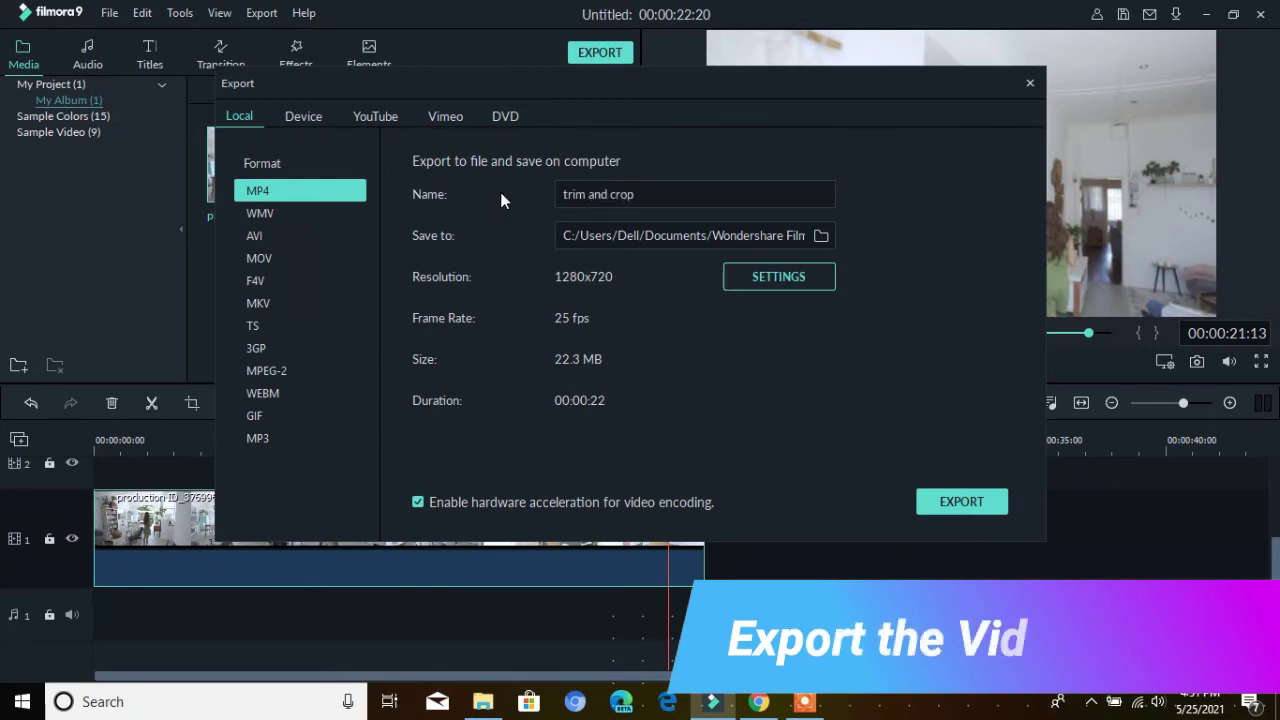
{"action": "left_click", "coordinate": [820, 236]}
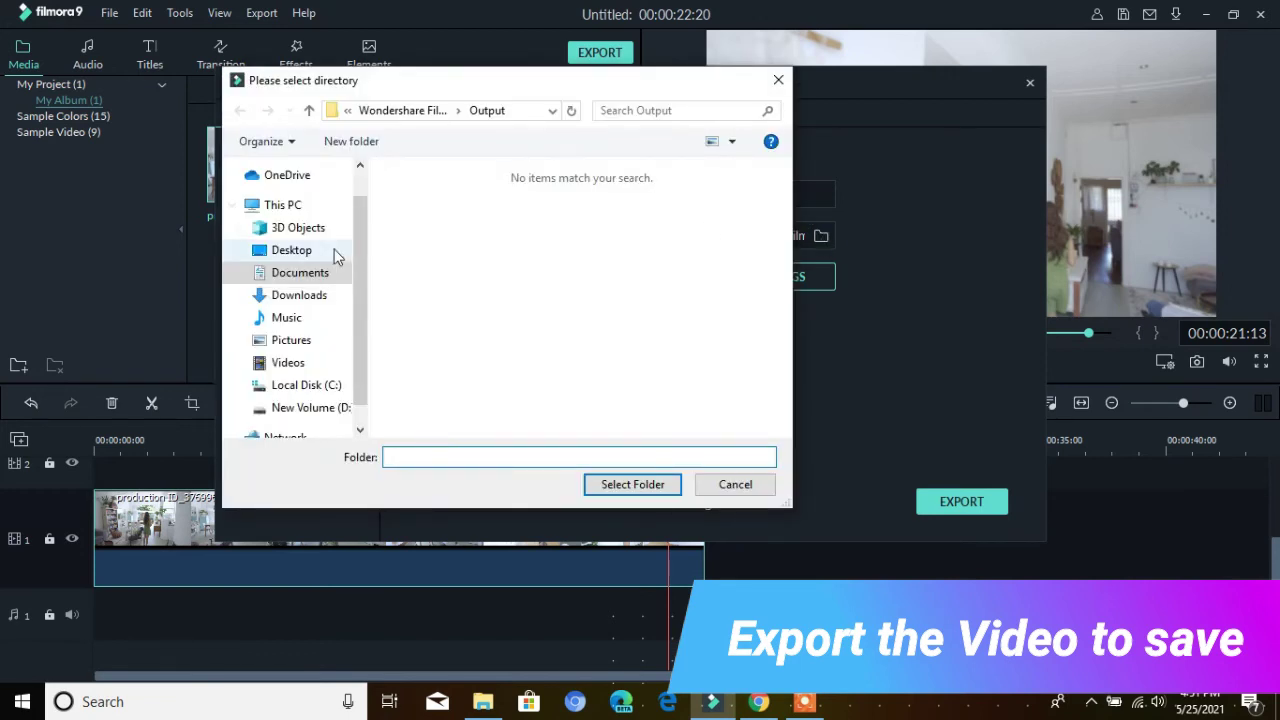
{"action": "left_click", "coordinate": [303, 257]}
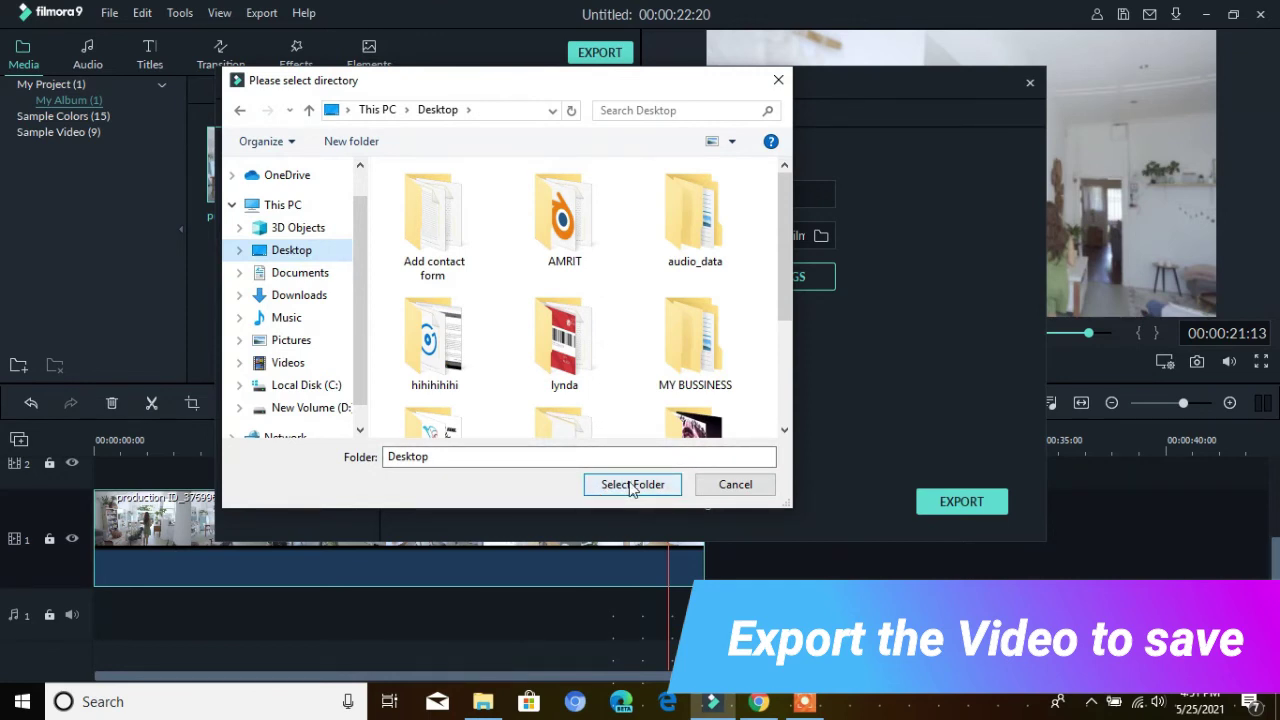
{"action": "left_click", "coordinate": [631, 486]}
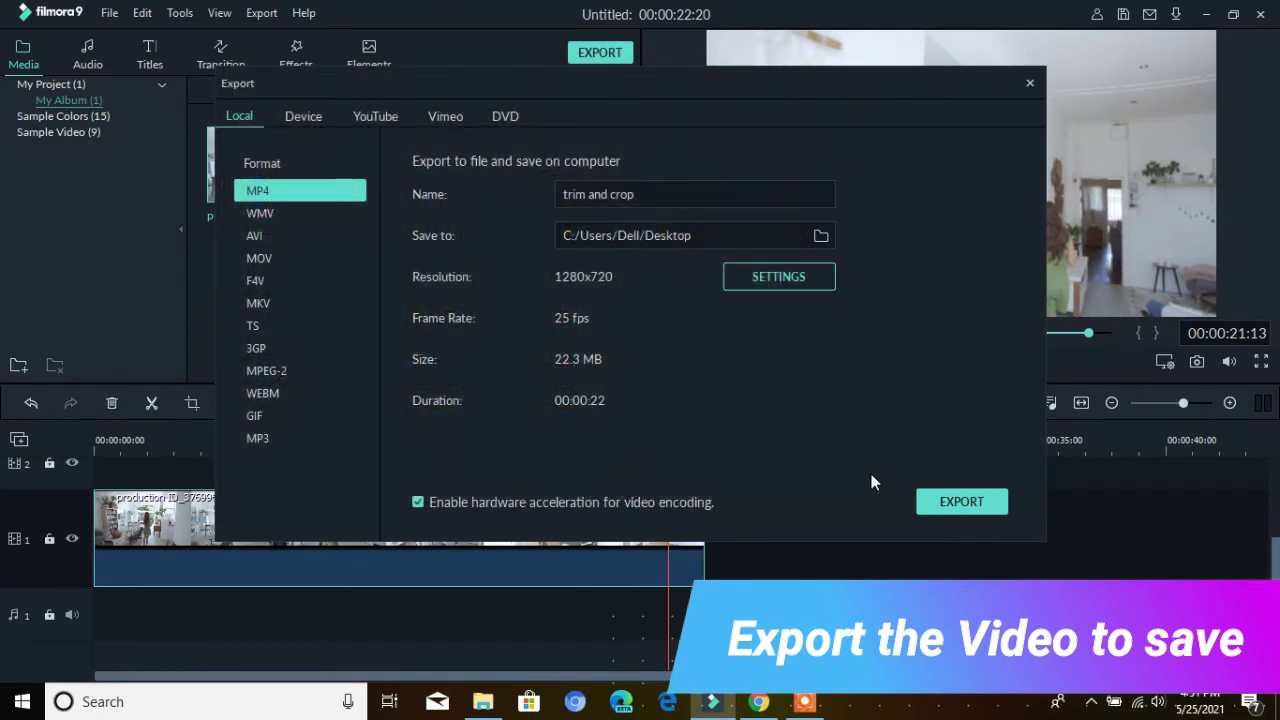
Export the video with these settings and close the export windows once rendering is done
{"action": "left_click", "coordinate": [935, 509]}
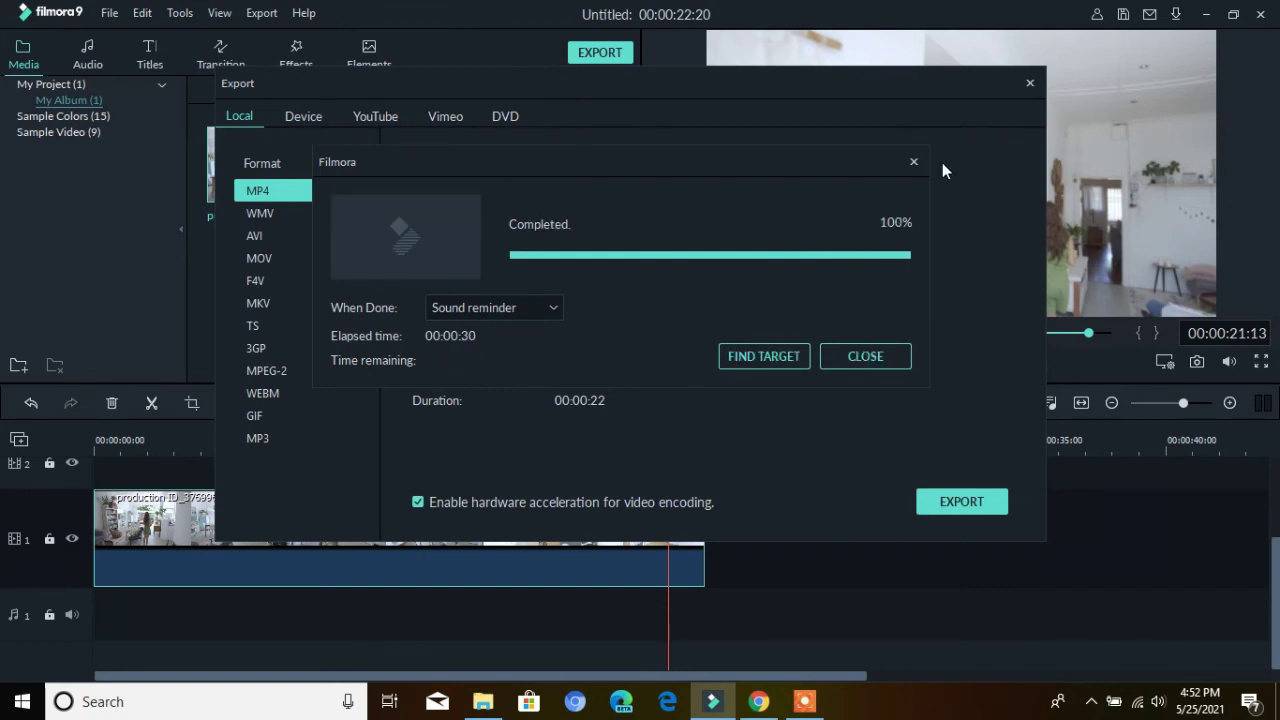
{"action": "left_click", "coordinate": [913, 162]}
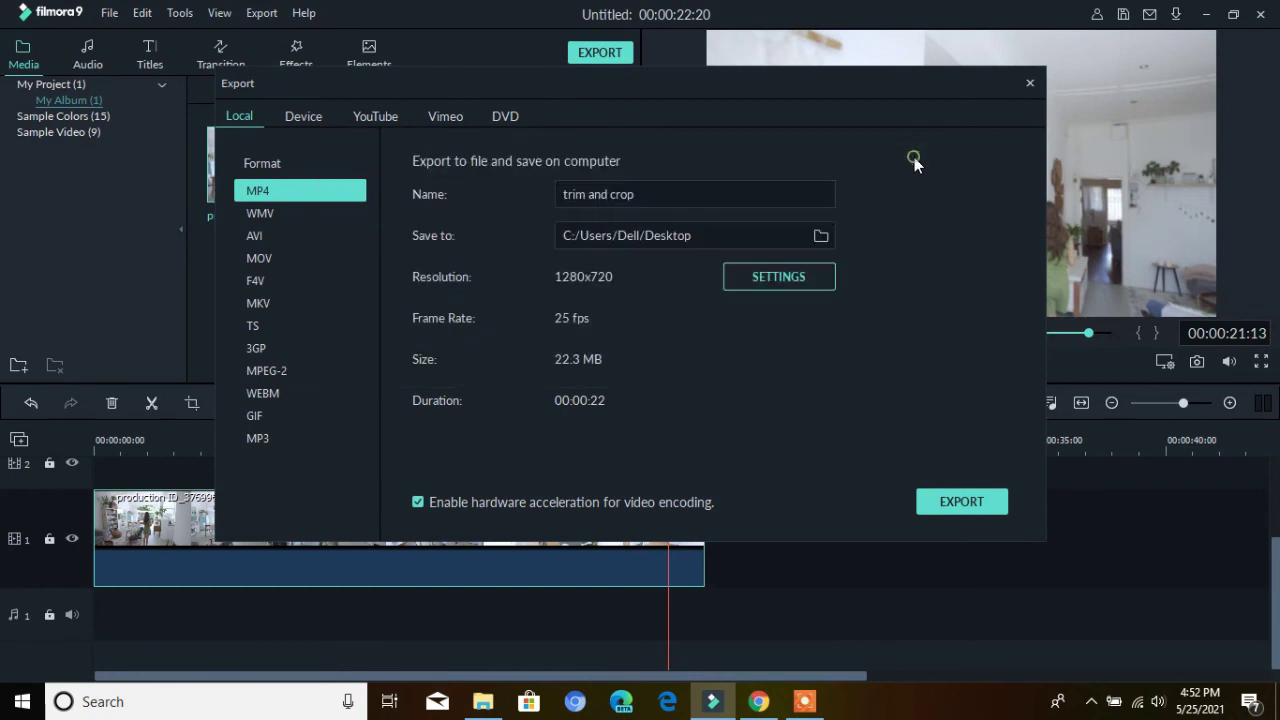
{"action": "left_click", "coordinate": [1029, 84]}
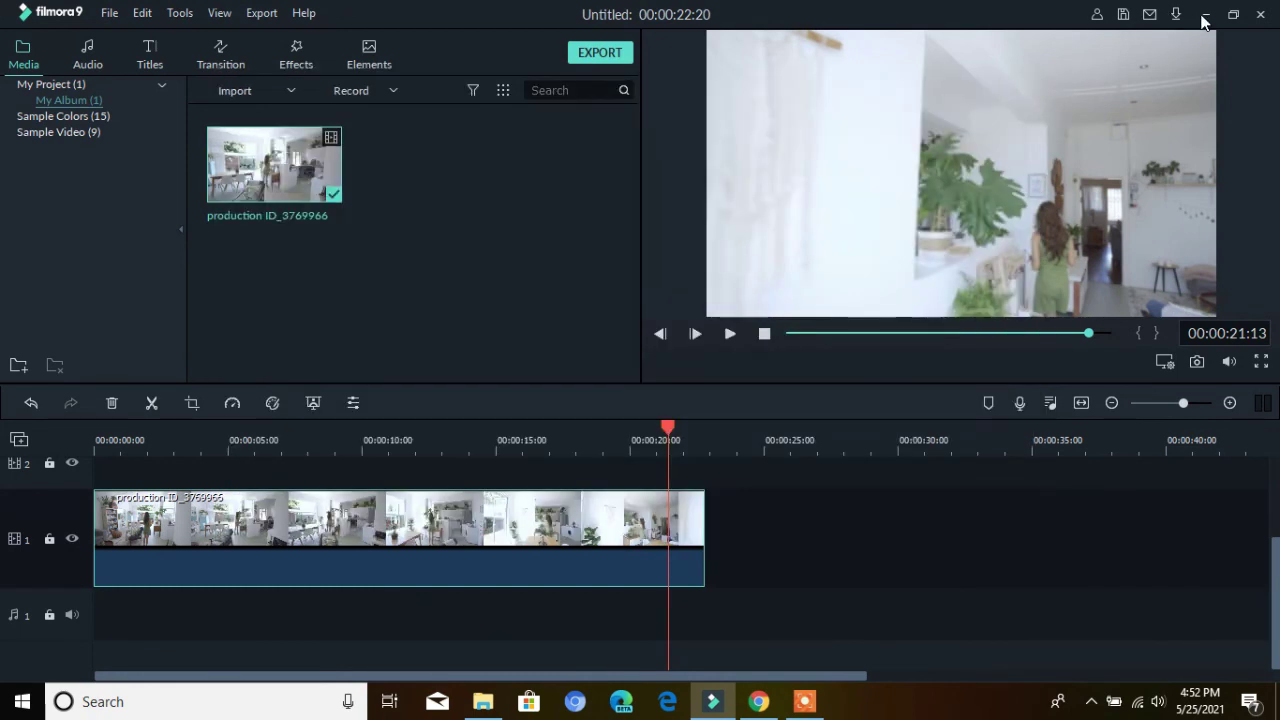